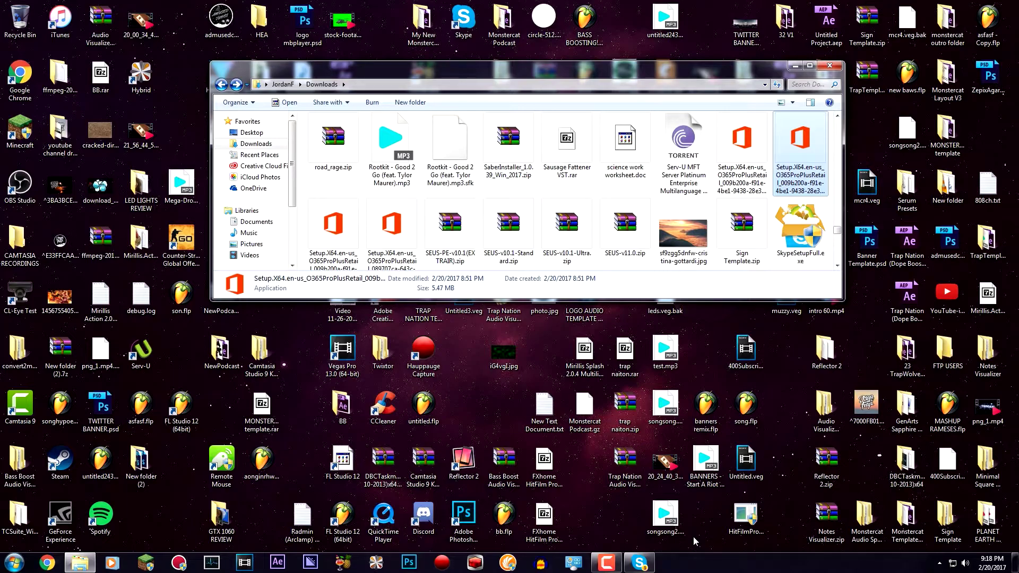
- Run the Office setup file in Downloads as administrator and approve the prompt
right_click(803, 146)
left_click(798, 161)
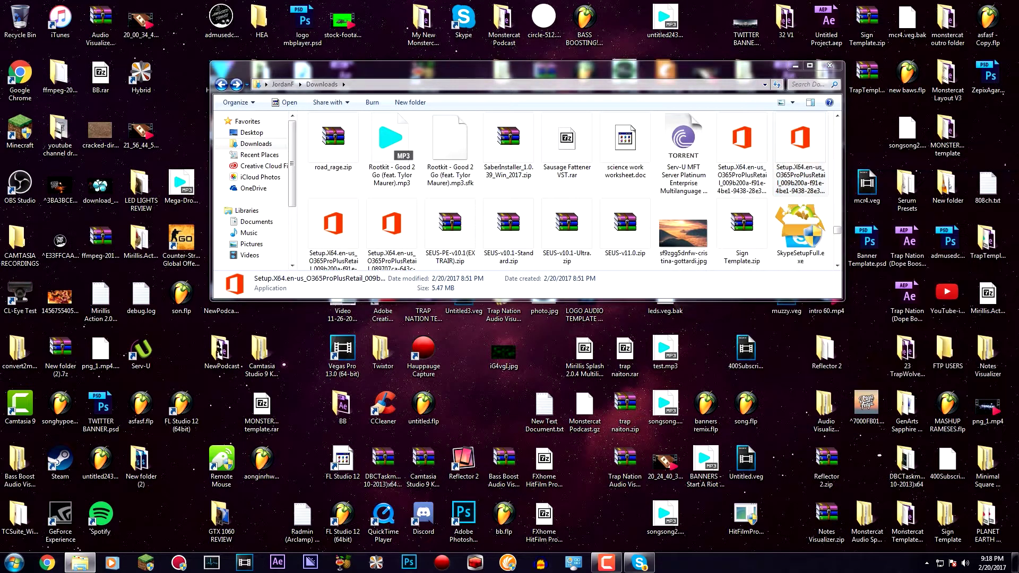
key("alt+F4")
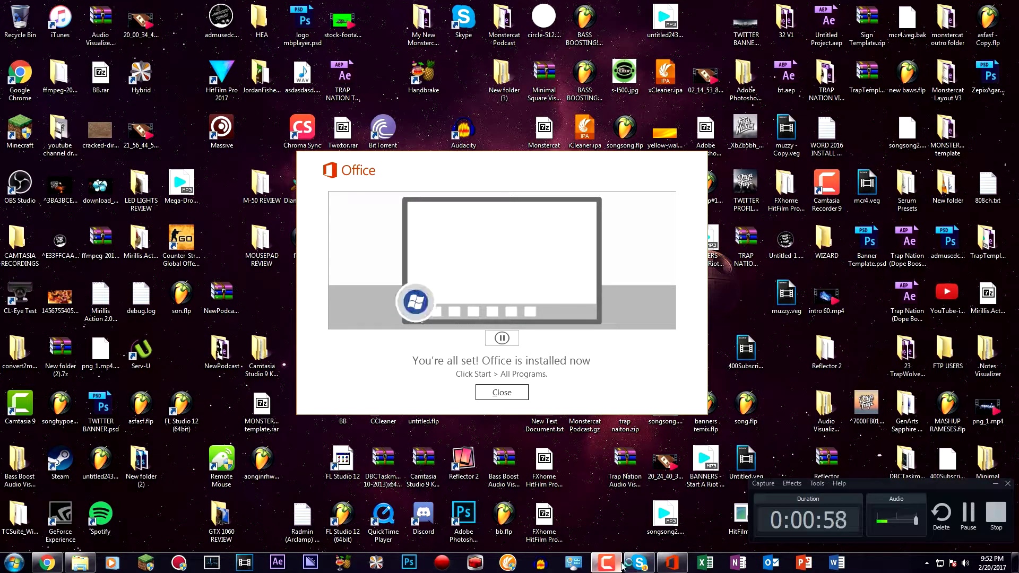
- Close the installer, test-launch Word, dismiss its invalid-address errors, then return to the forum thread in Chrome
left_click(504, 391)
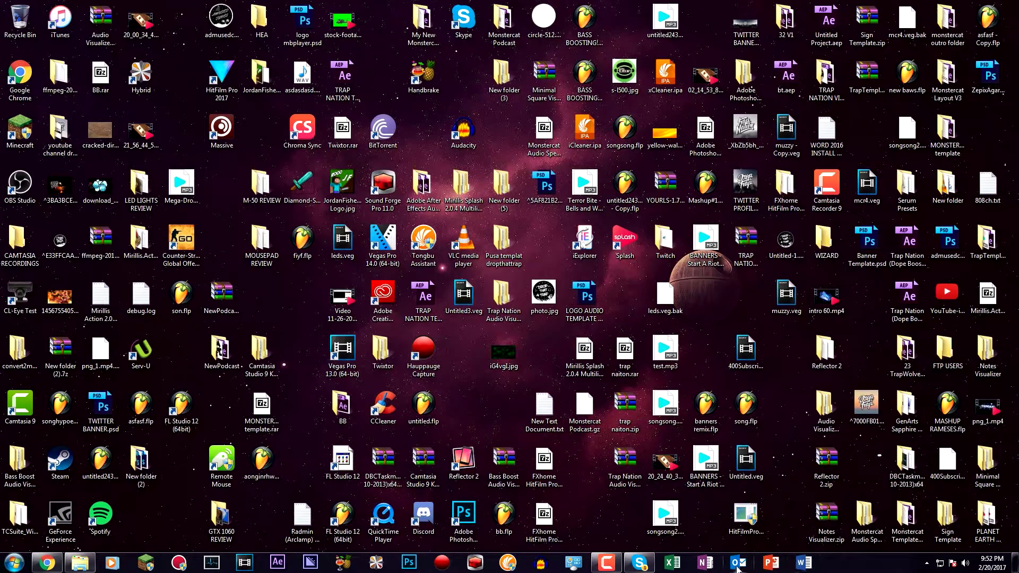
left_click(805, 563)
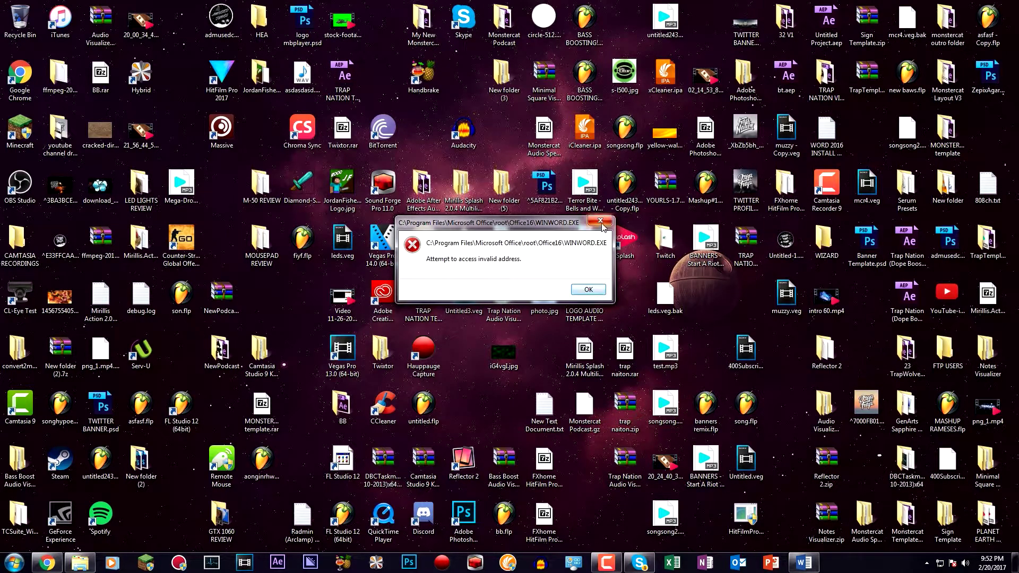
left_click(584, 290)
left_click(575, 291)
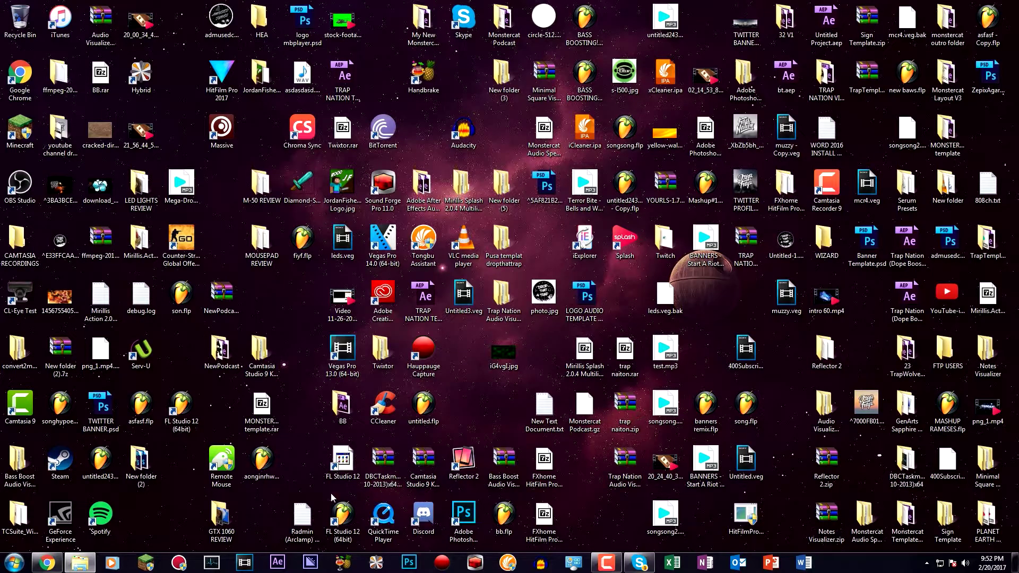
left_click(47, 562)
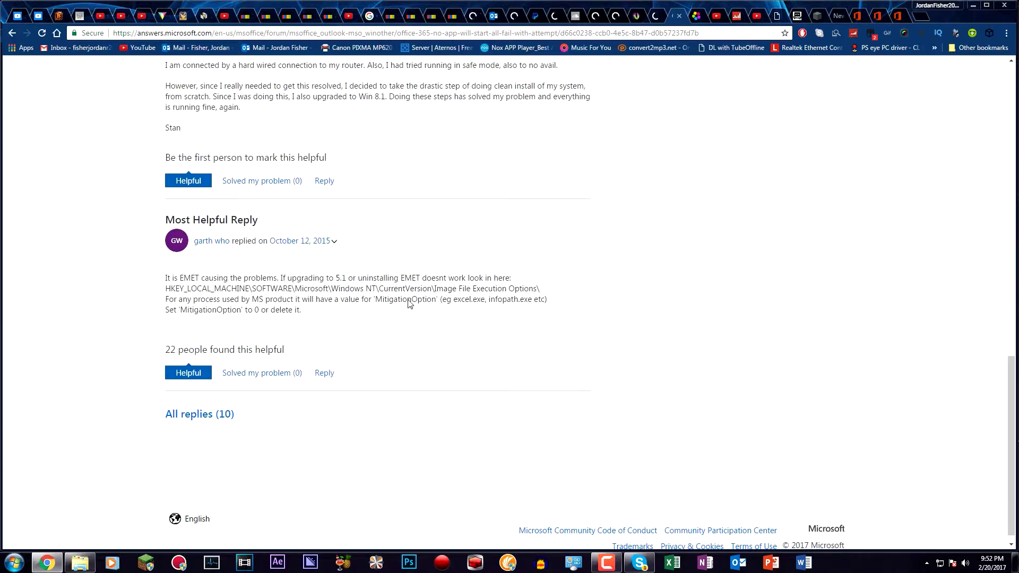
- Note the Image File Execution Options path in the forum answer, then launch regedit from Start search
left_click_drag(166, 289, 531, 298)
left_click(486, 287)
key("super")
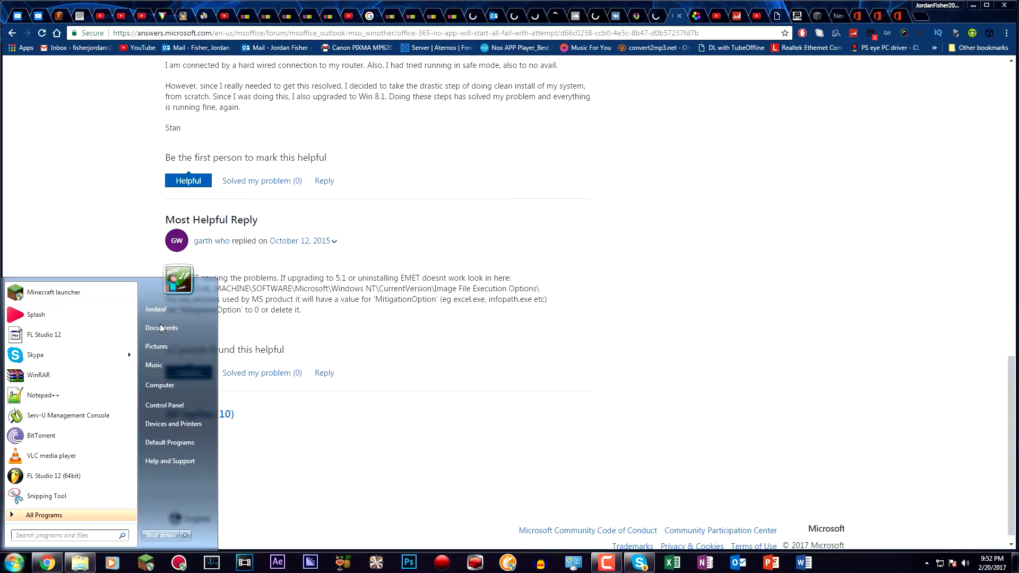
type("regedit")
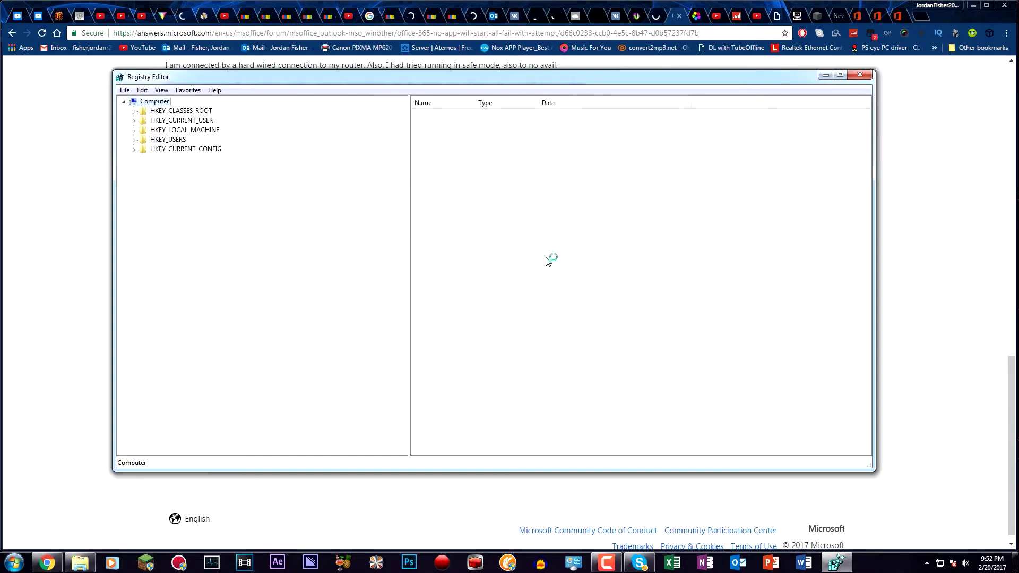
- Drill down to HKLM\SOFTWARE\Microsoft\Windows NT\CurrentVersion\Image File Execution Options to list winword.exe and other keys
left_click_drag(325, 77, 790, 84)
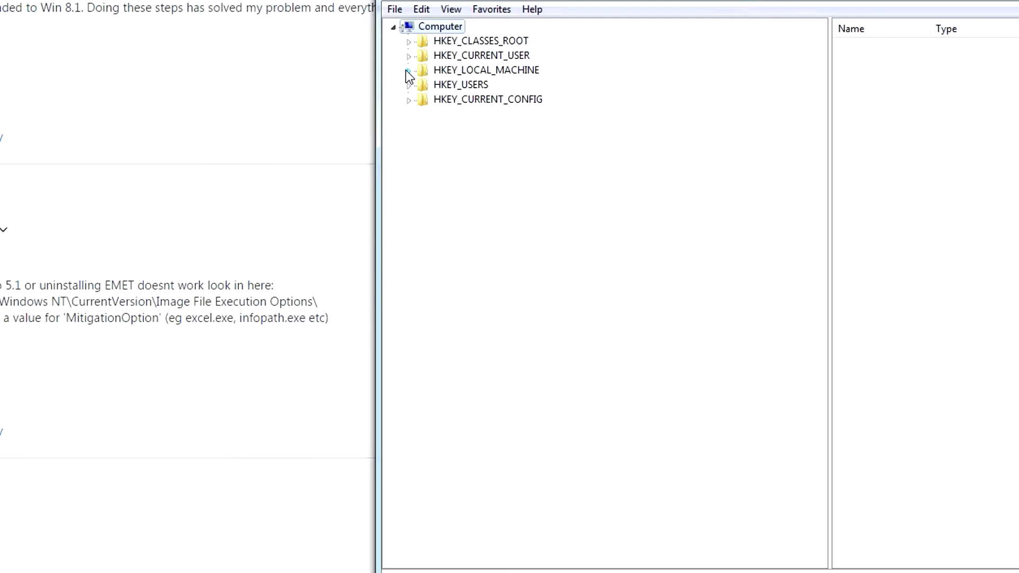
left_click(409, 71)
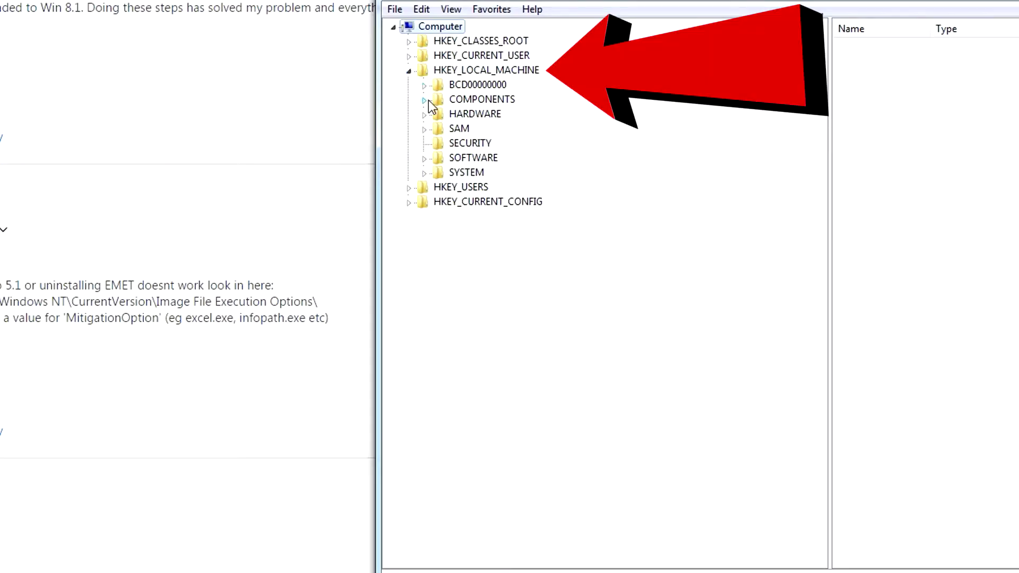
left_click(424, 158)
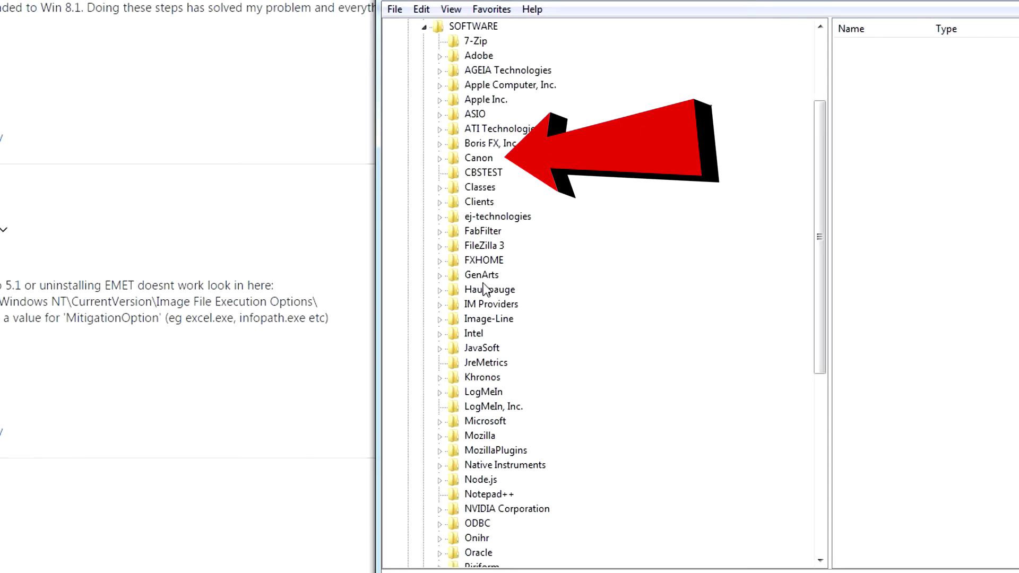
scroll(483, 283, "down", 2)
left_click(438, 335)
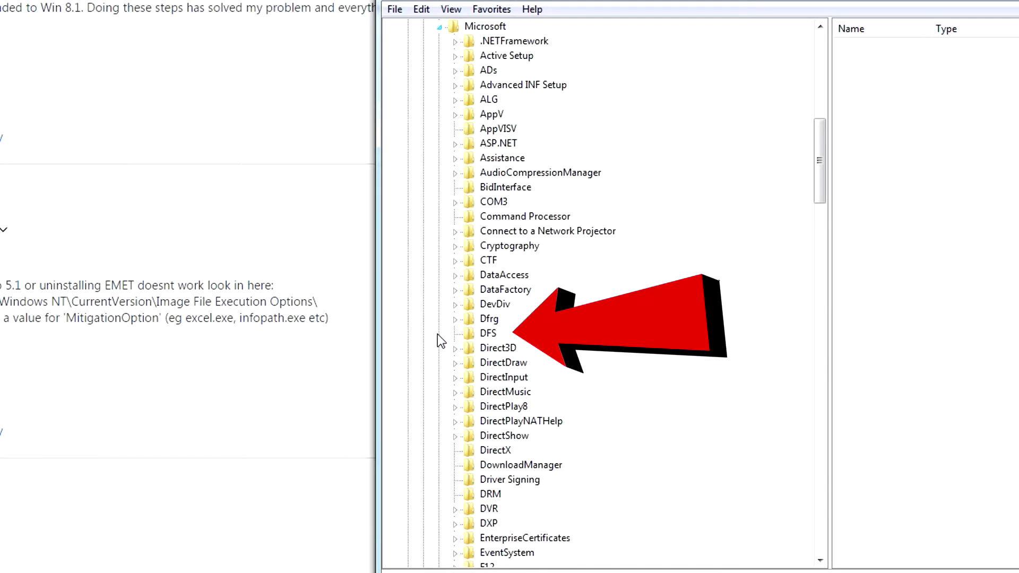
scroll(508, 334, "down", 20)
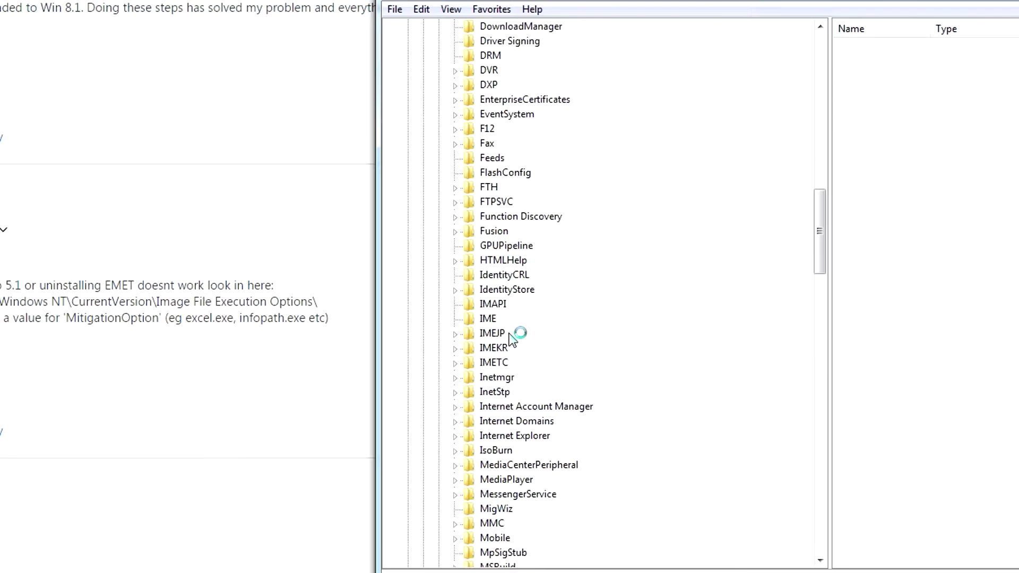
scroll(508, 338, "down", 20)
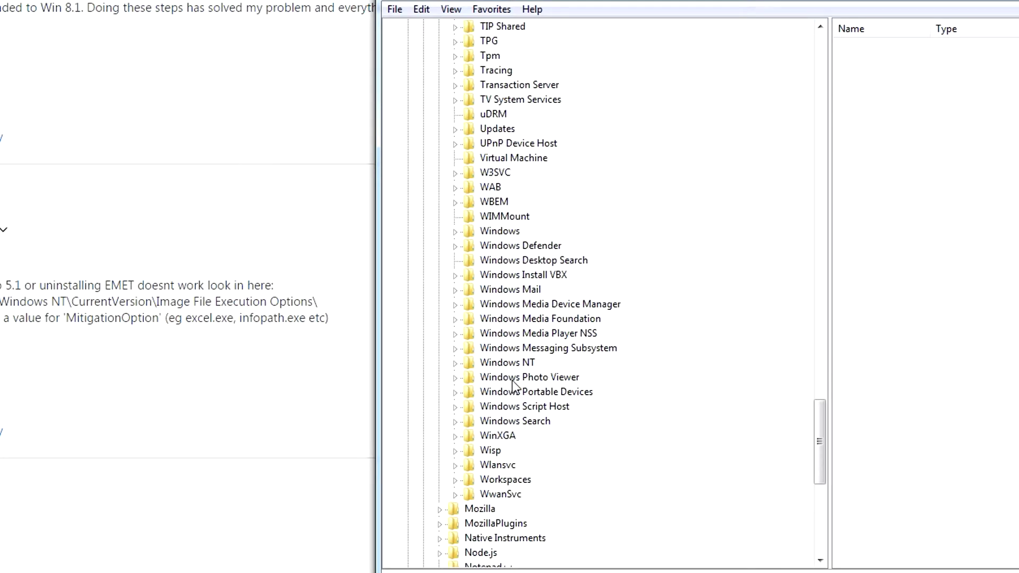
left_click(455, 363)
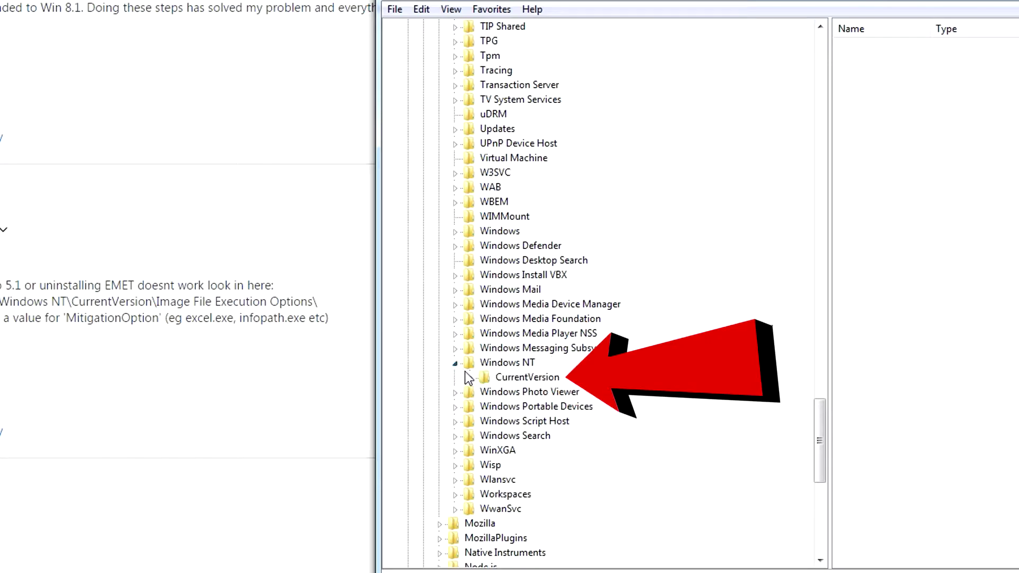
left_click(471, 377)
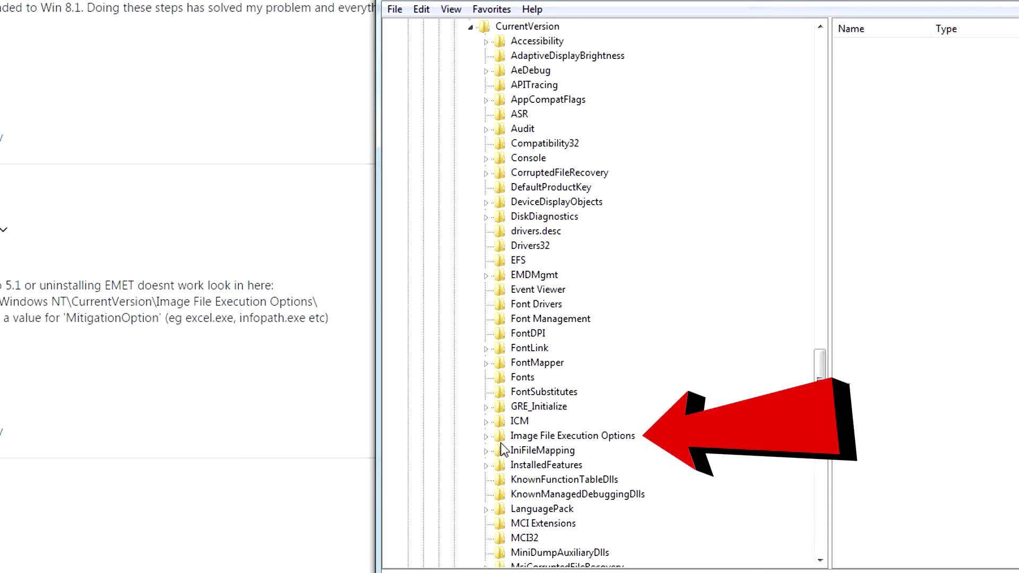
left_click(486, 436)
scroll(486, 435, "up", 2)
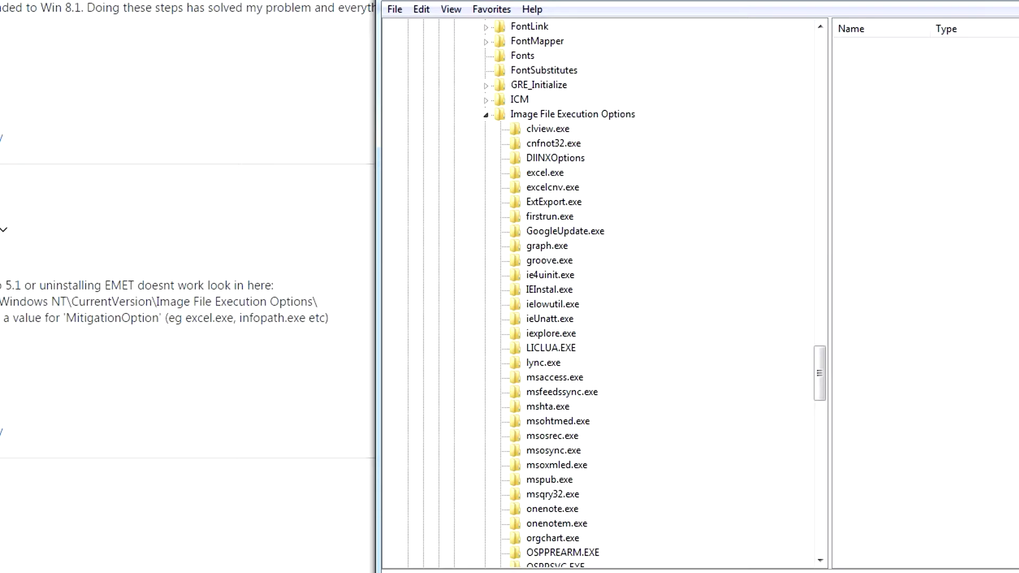
left_click_drag(824, 371, 820, 396)
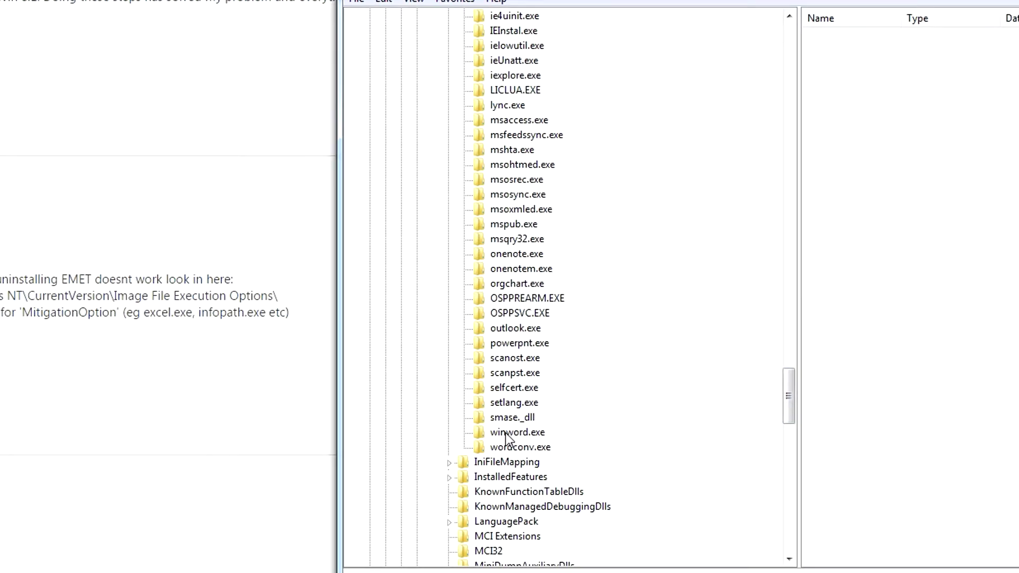
- Change the MitigationOptions value data under winword.exe to 0
left_click(505, 432)
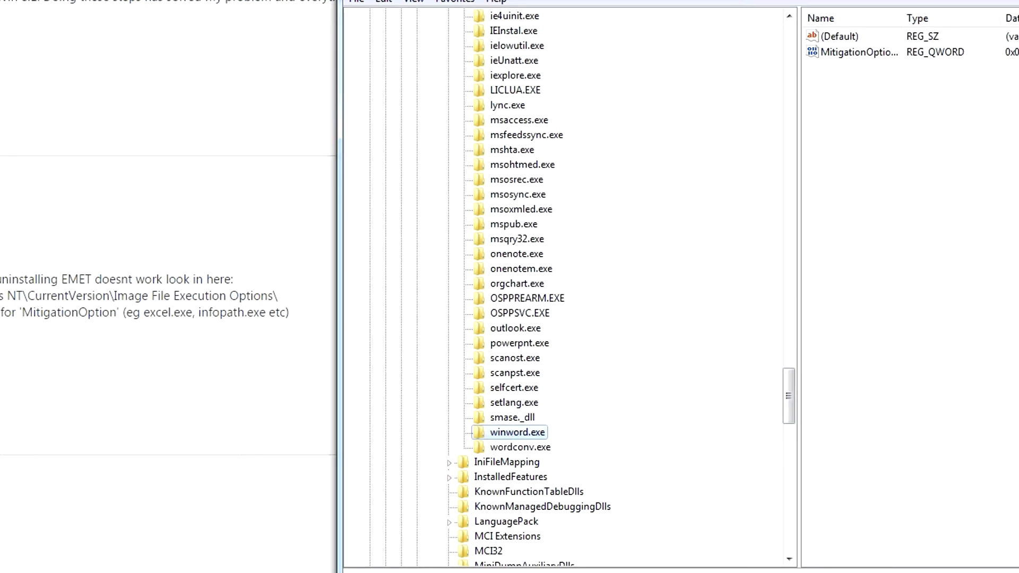
left_click_drag(749, 7, 487, 0)
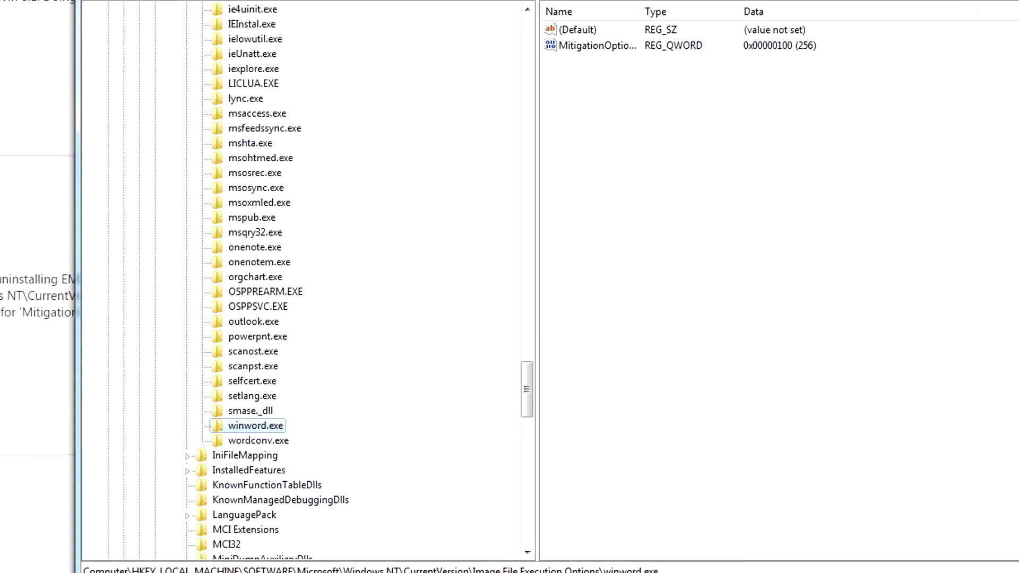
right_click(585, 47)
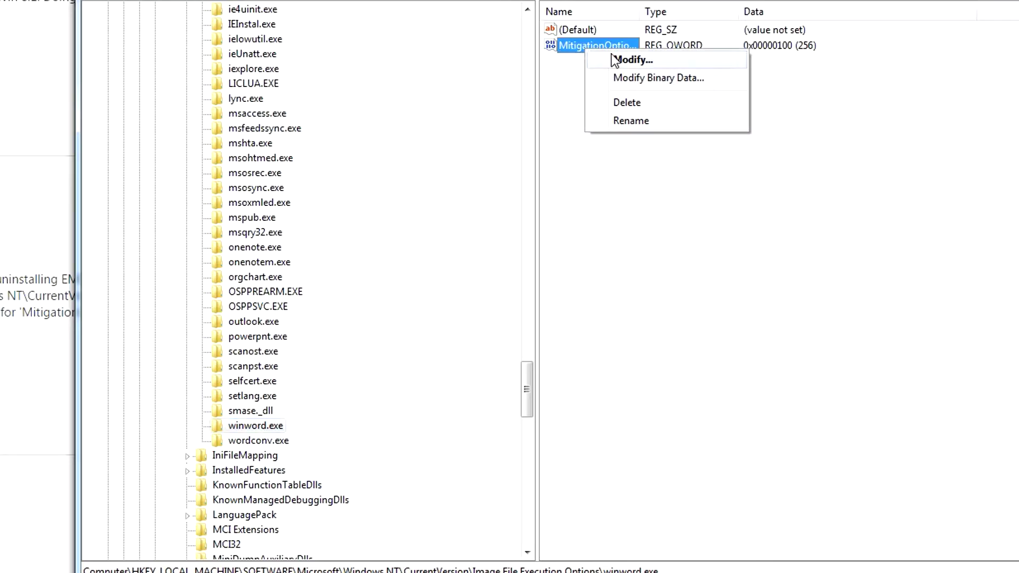
left_click(631, 60)
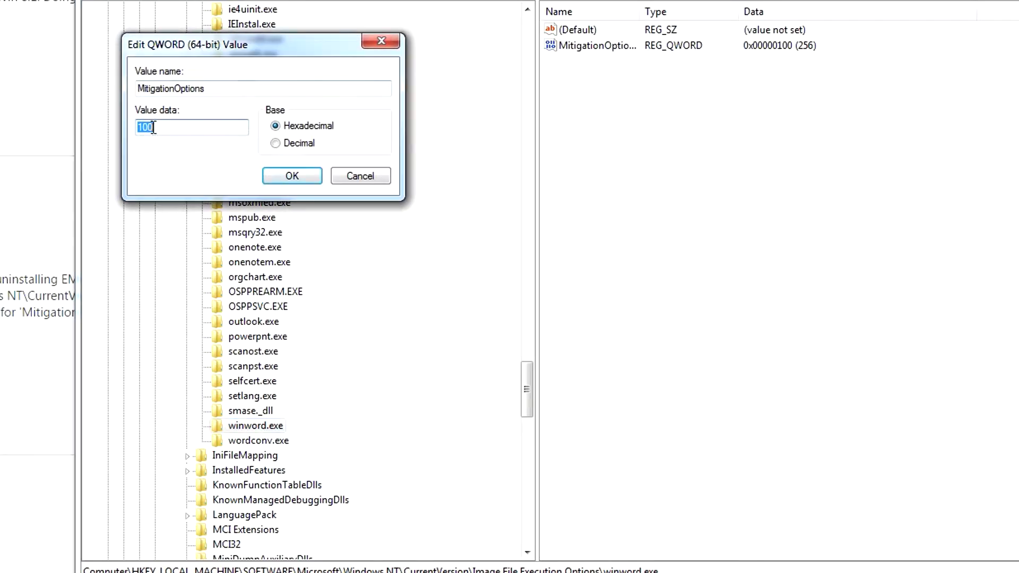
type("0")
left_click(301, 176)
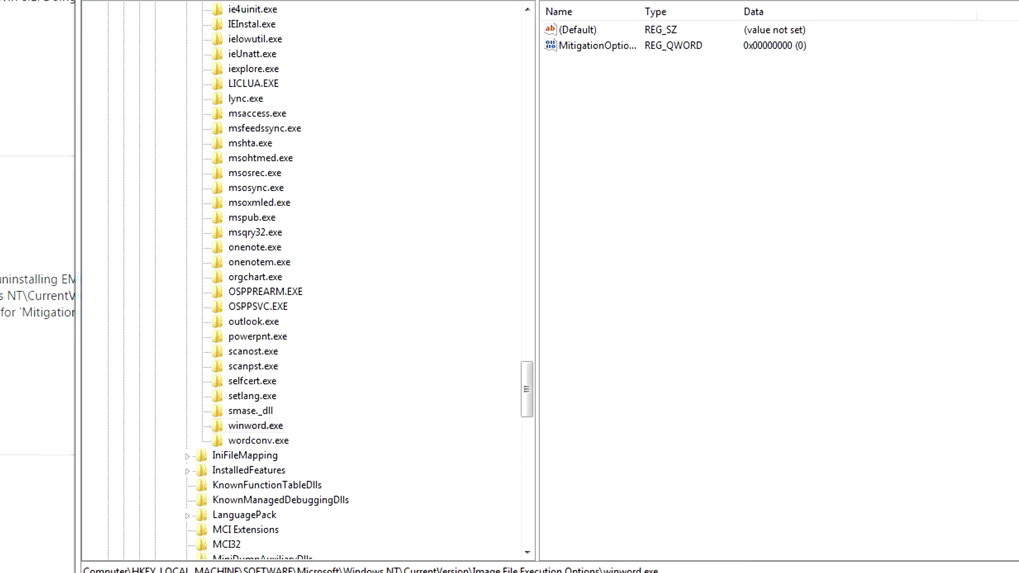
- Change powerpnt.exe's MitigationOptions value data from 256 to 0
left_click_drag(527, 394, 527, 385)
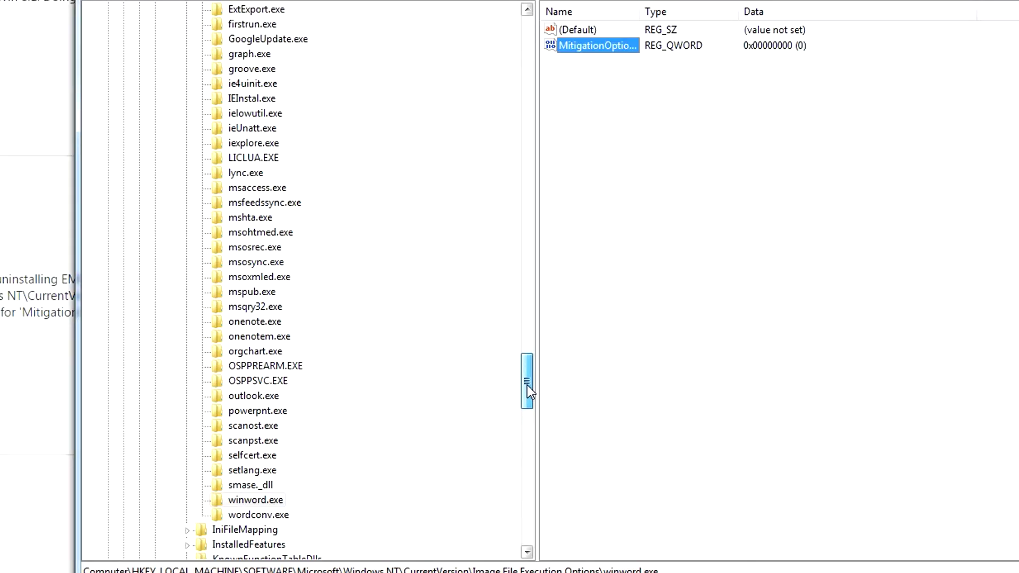
left_click(254, 413)
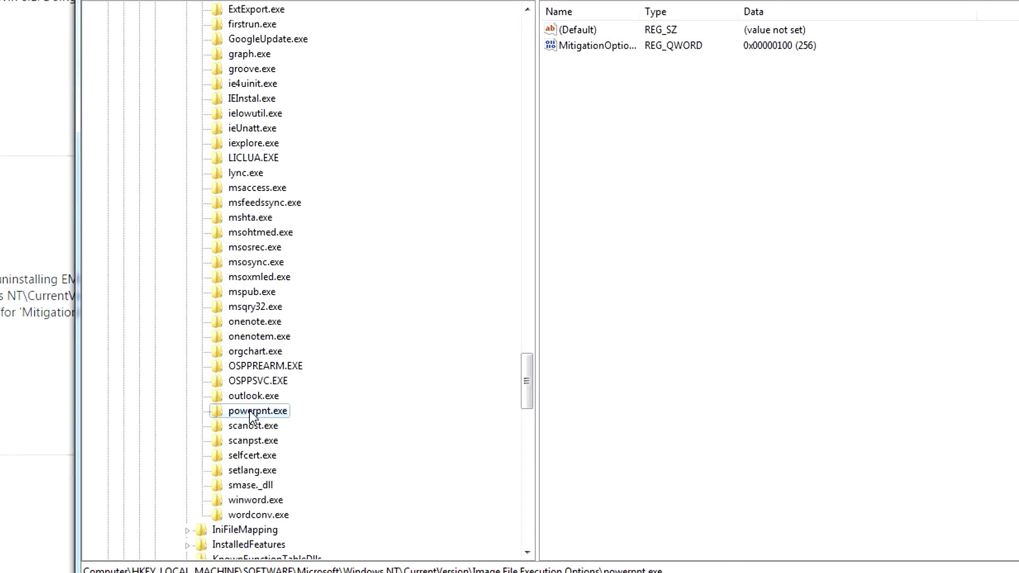
right_click(595, 45)
left_click(615, 53)
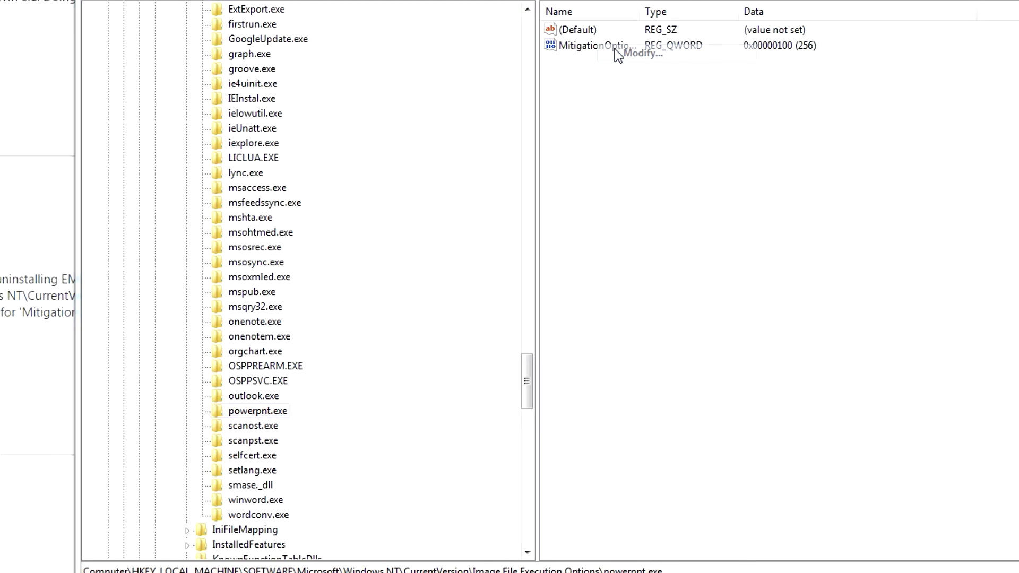
type("0")
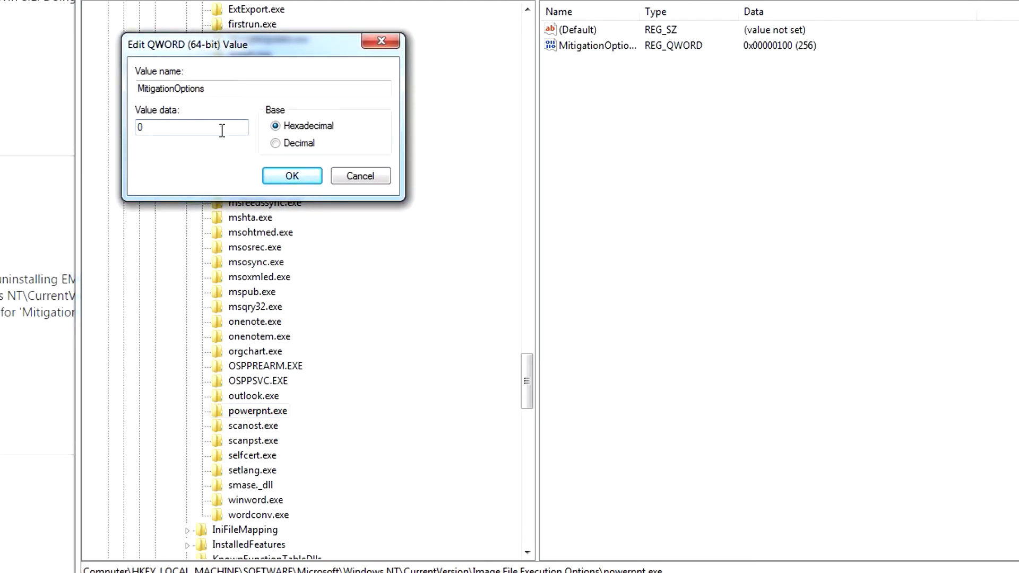
left_click(289, 174)
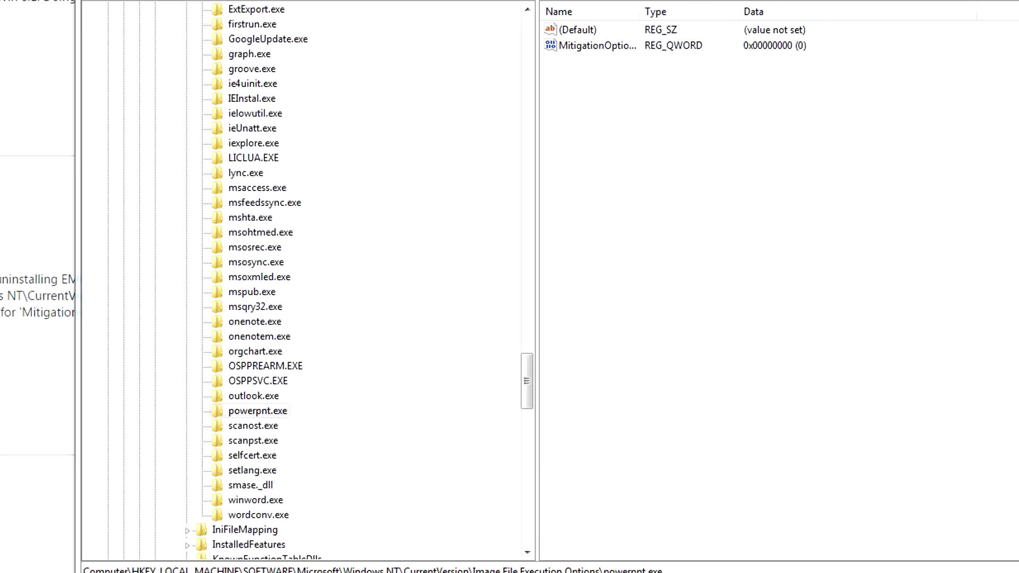
- Set MitigationOptions to 0 under the outlook.exe key
left_click(244, 396)
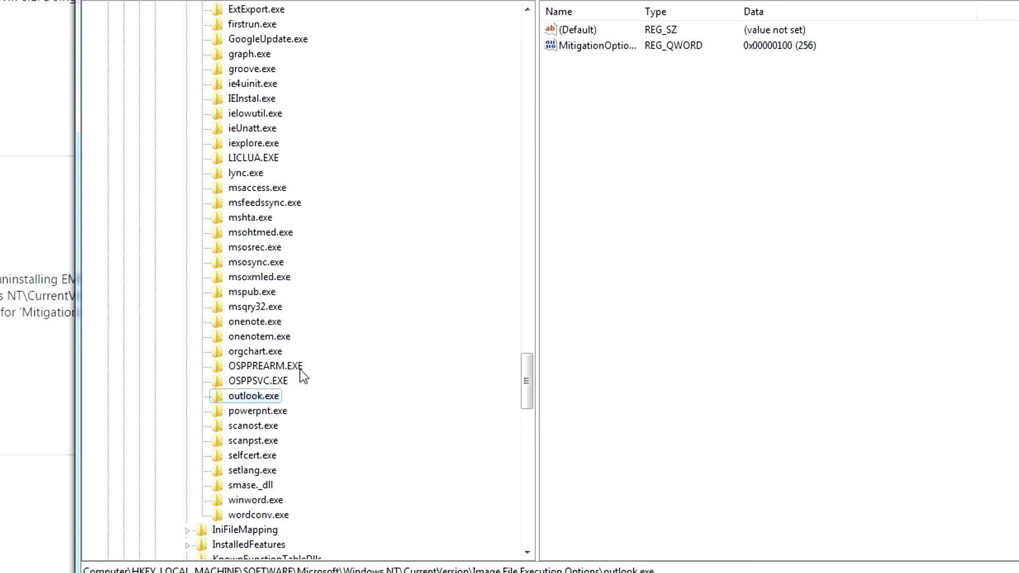
left_click(591, 44)
right_click(591, 45)
left_click(629, 54)
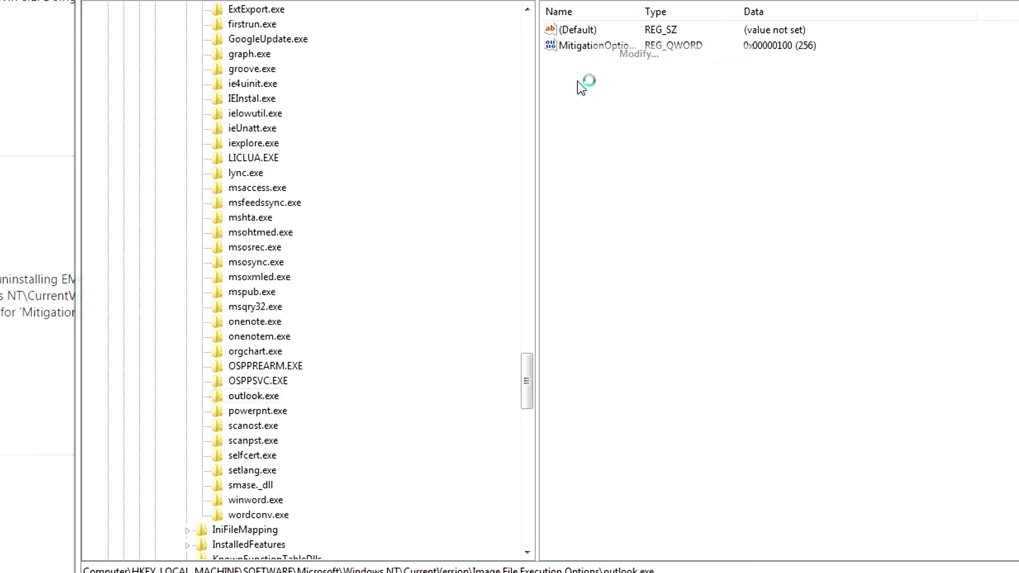
type("0")
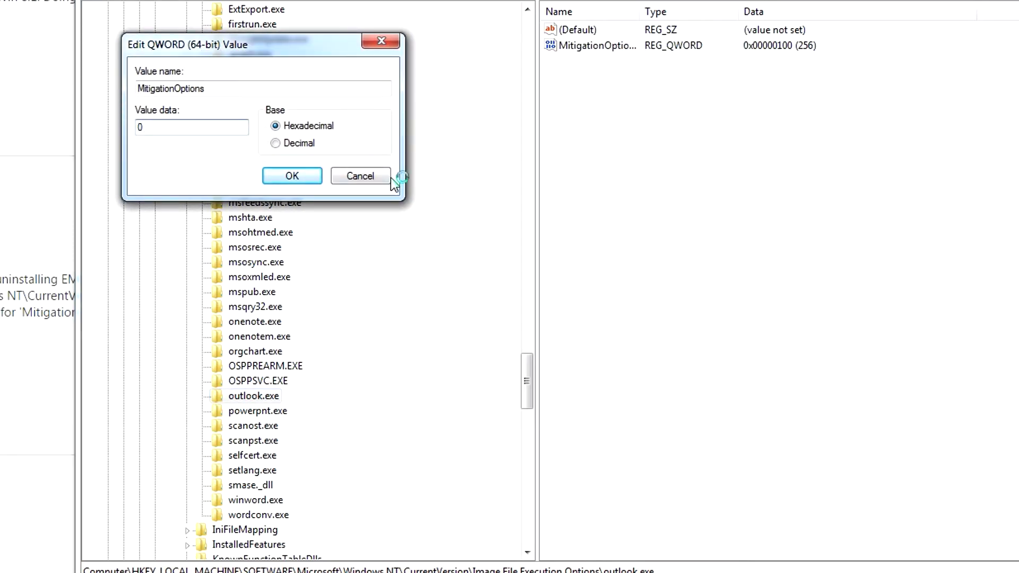
left_click(292, 176)
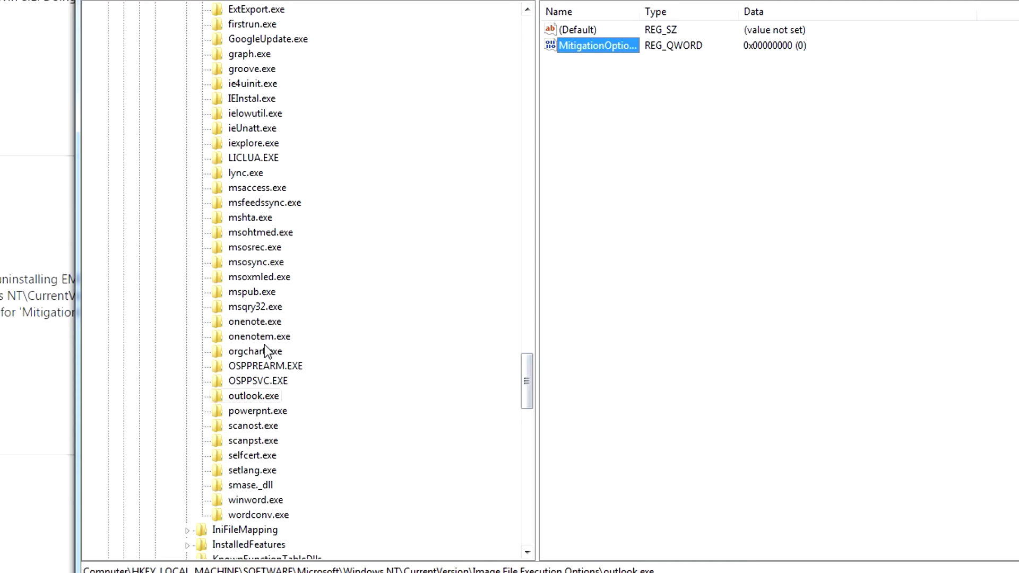
- Set MitigationOptions to 0 under the onenote.exe key
left_click(256, 324)
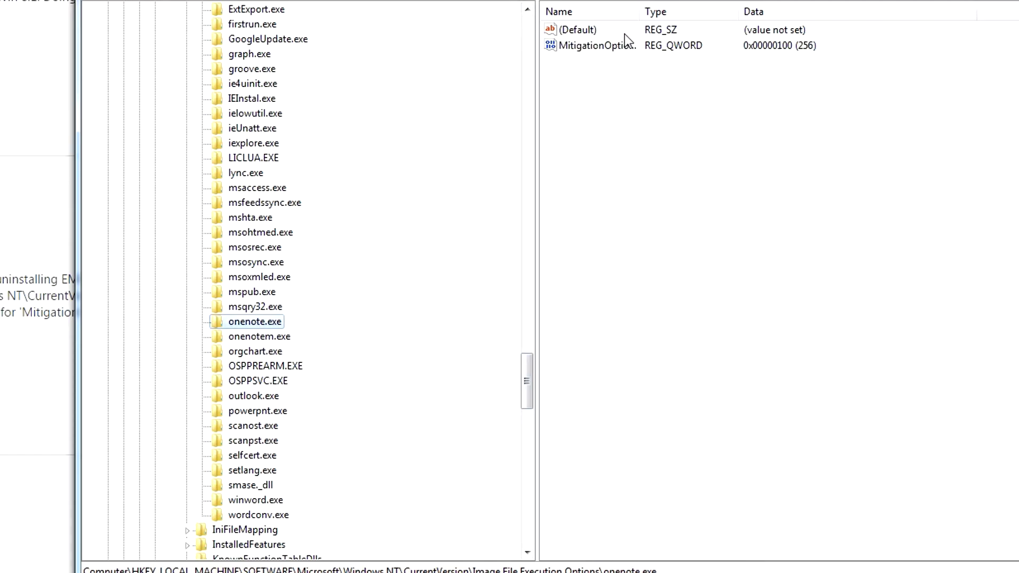
left_click(595, 45)
right_click(596, 44)
left_click(626, 61)
type("0")
left_click(298, 177)
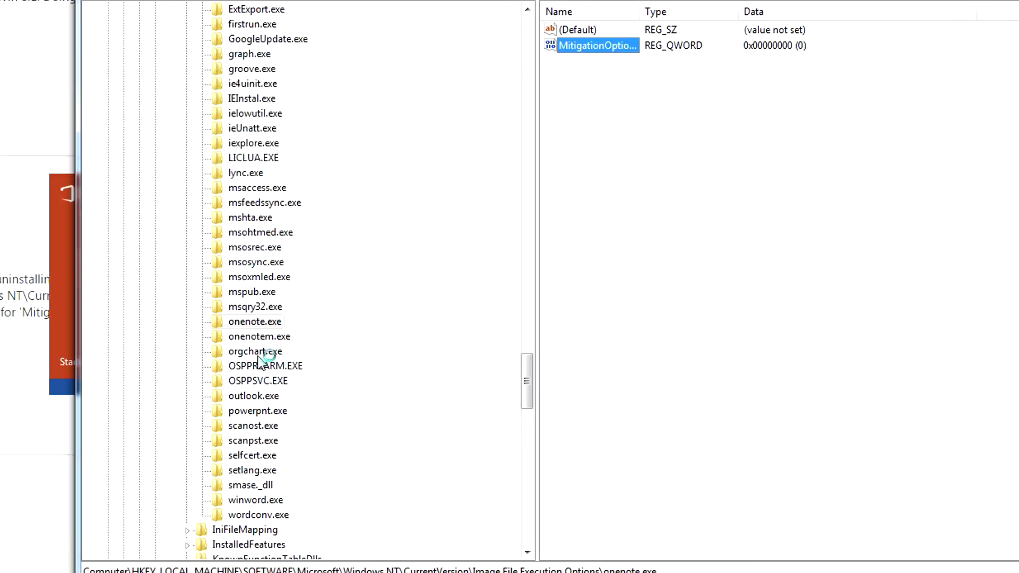
- Set MitigationOptions to 0 under the onenotem.exe key
left_click(262, 339)
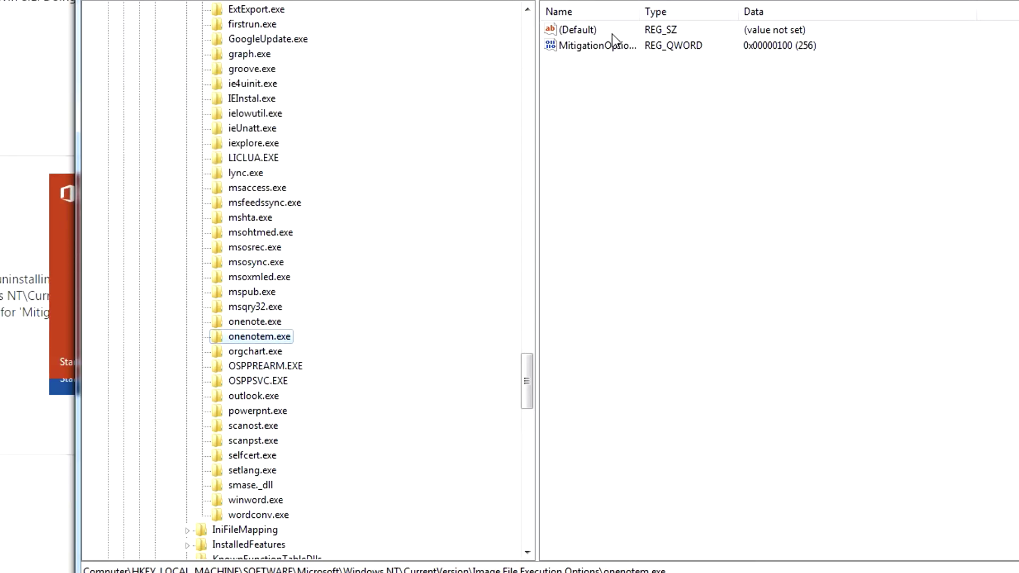
left_click(581, 46)
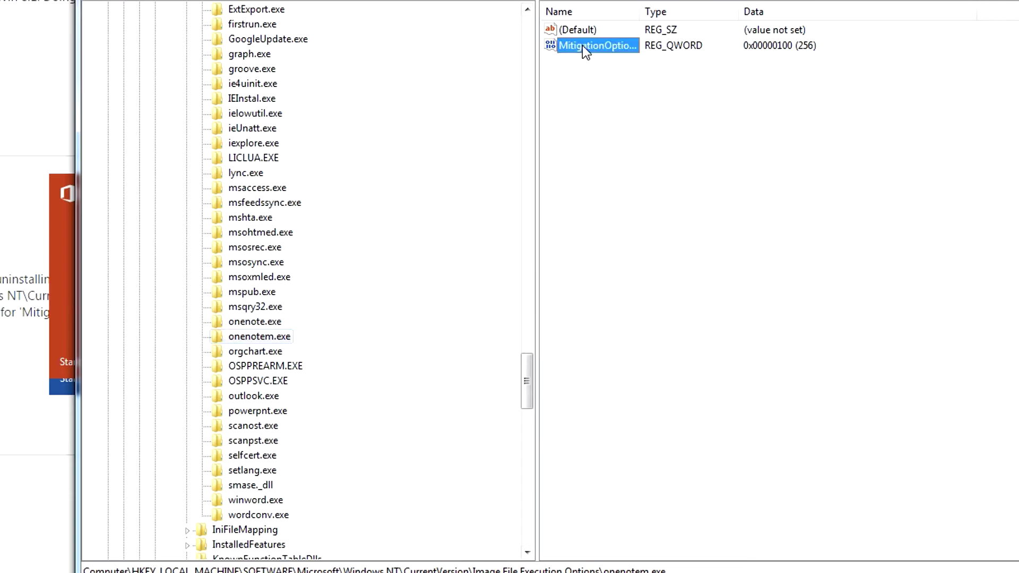
right_click(583, 46)
left_click(626, 54)
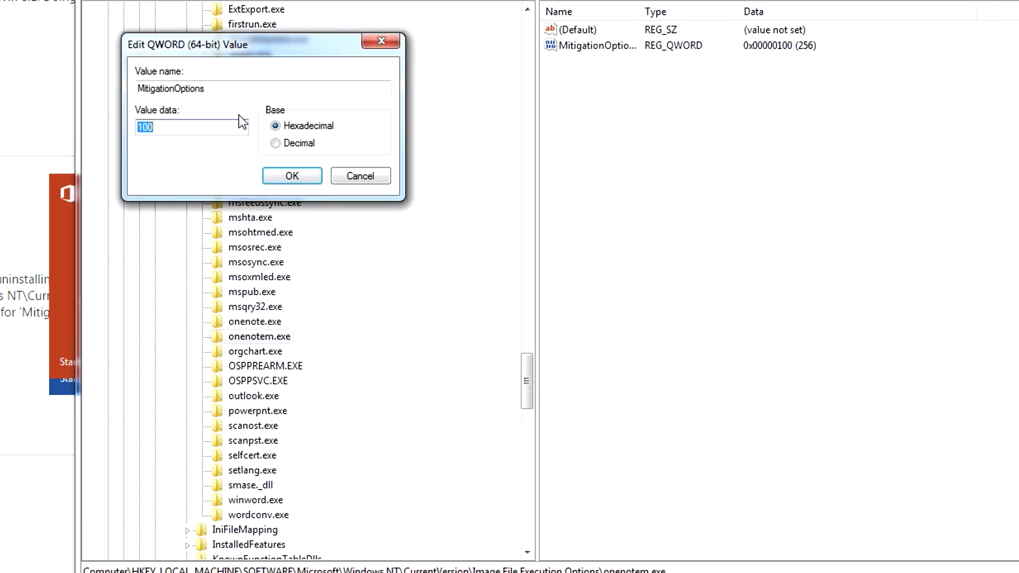
type("0")
left_click(299, 174)
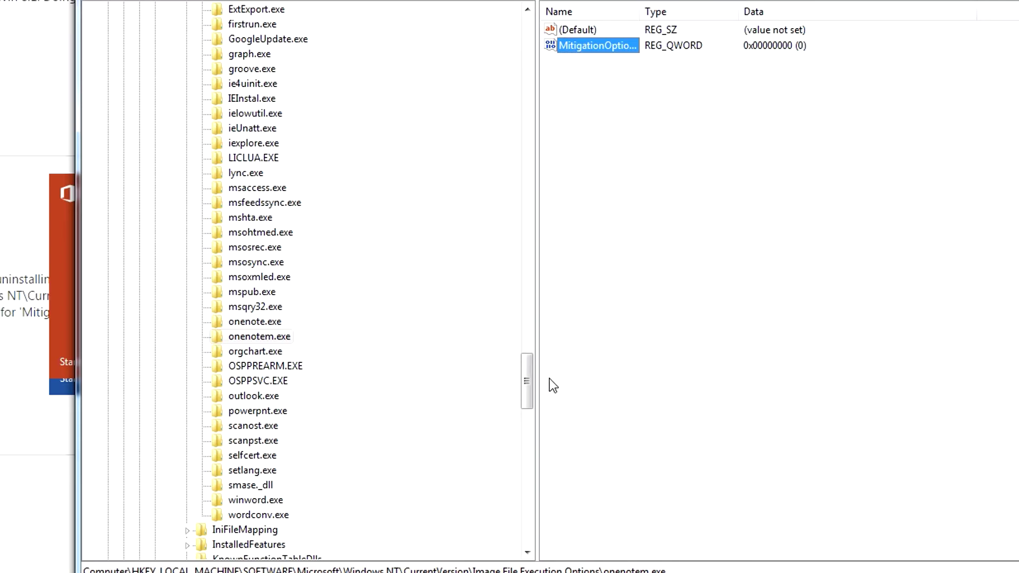
left_click_drag(526, 374, 526, 361)
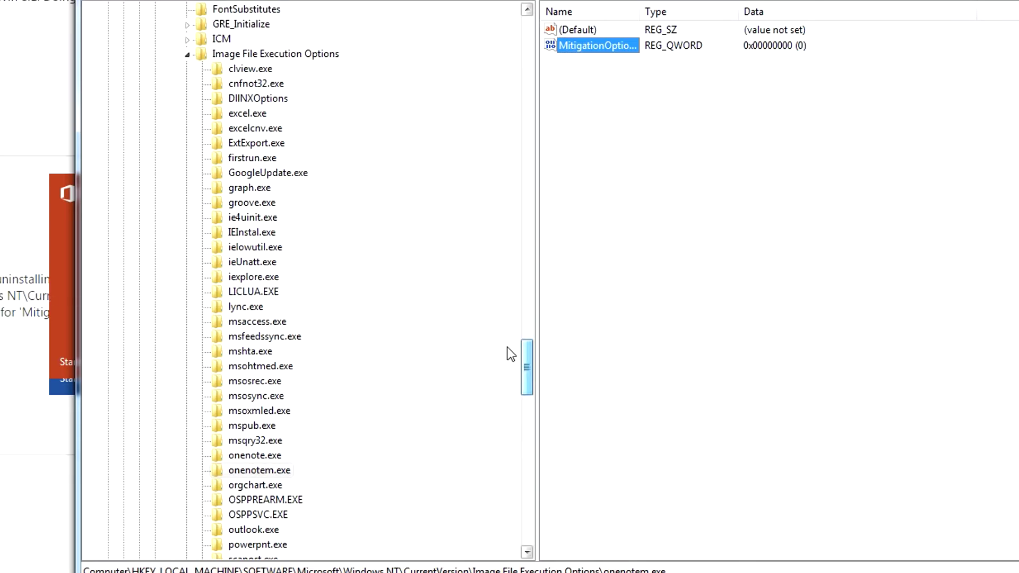
- Set MitigationOptions to 0 under the excel.exe key
left_click(249, 114)
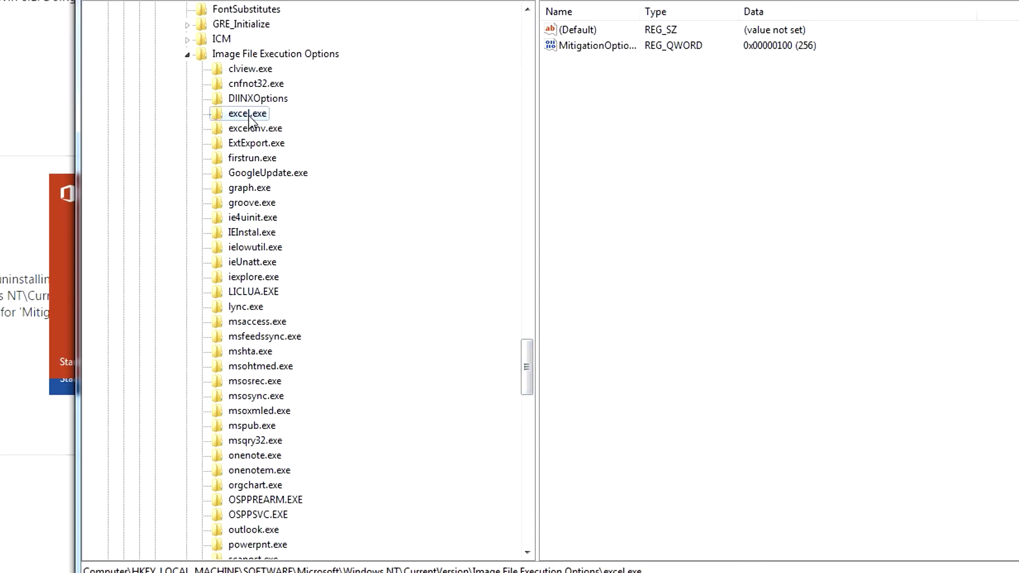
right_click(588, 48)
left_click(616, 55)
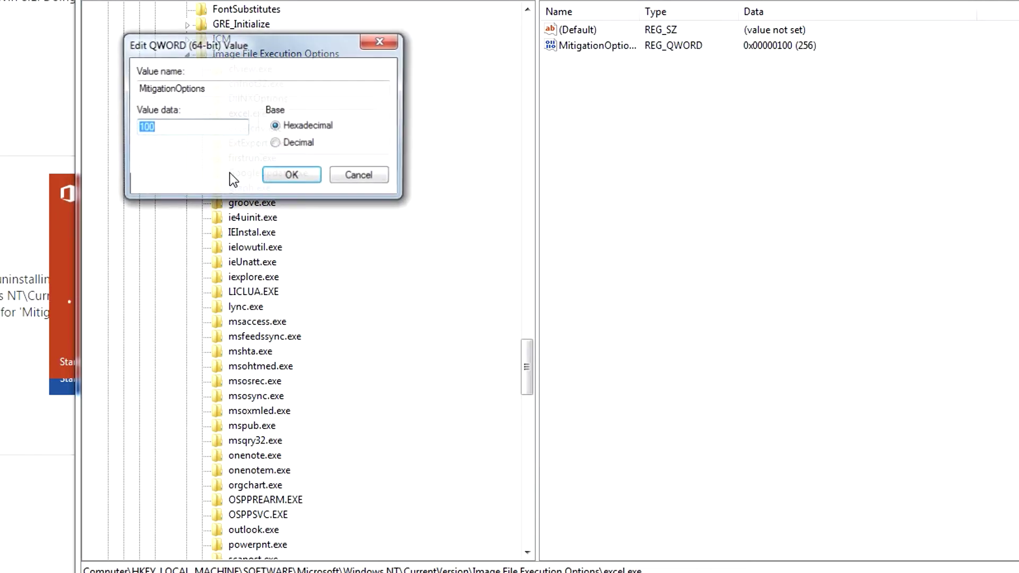
type("0")
left_click(300, 175)
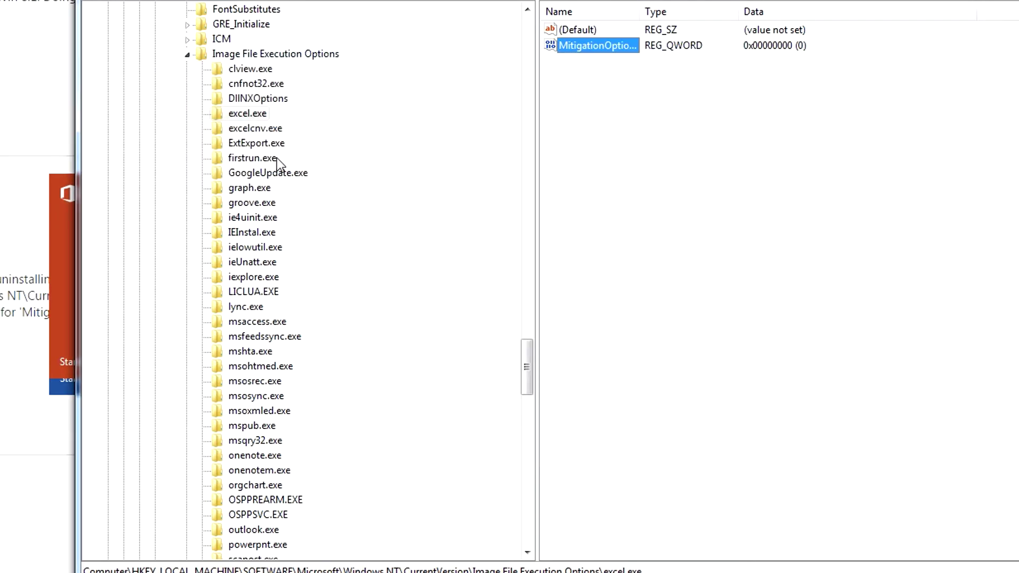
- Set MitigationOptions to 0 under the excelcnv.exe key
left_click(268, 130)
right_click(603, 47)
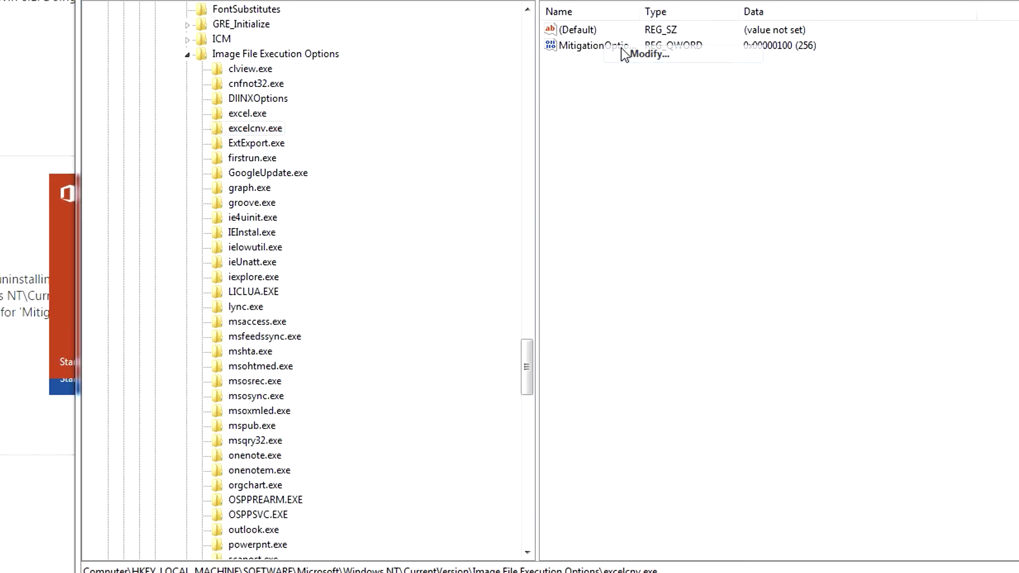
left_click(615, 54)
type("0")
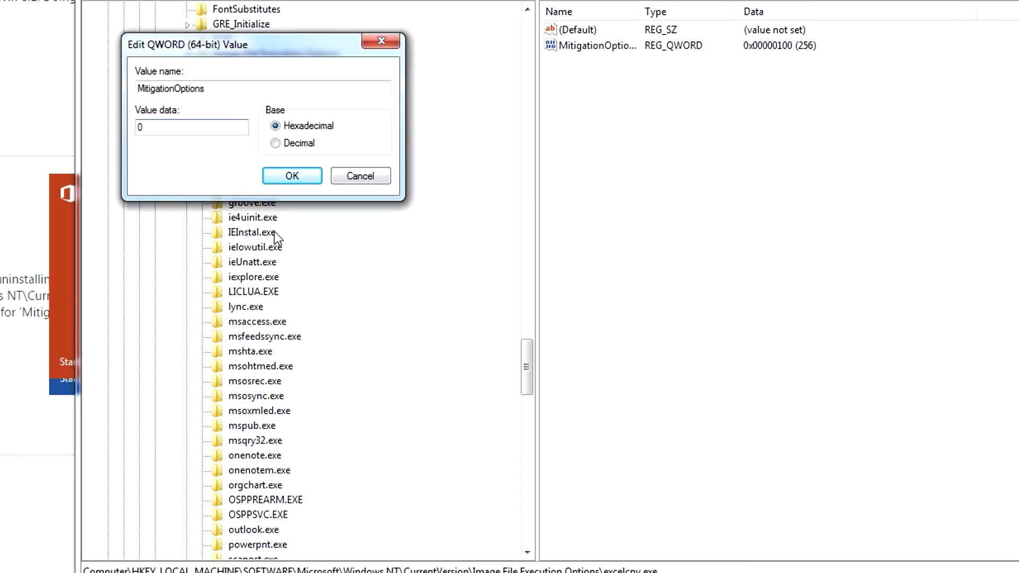
left_click(289, 177)
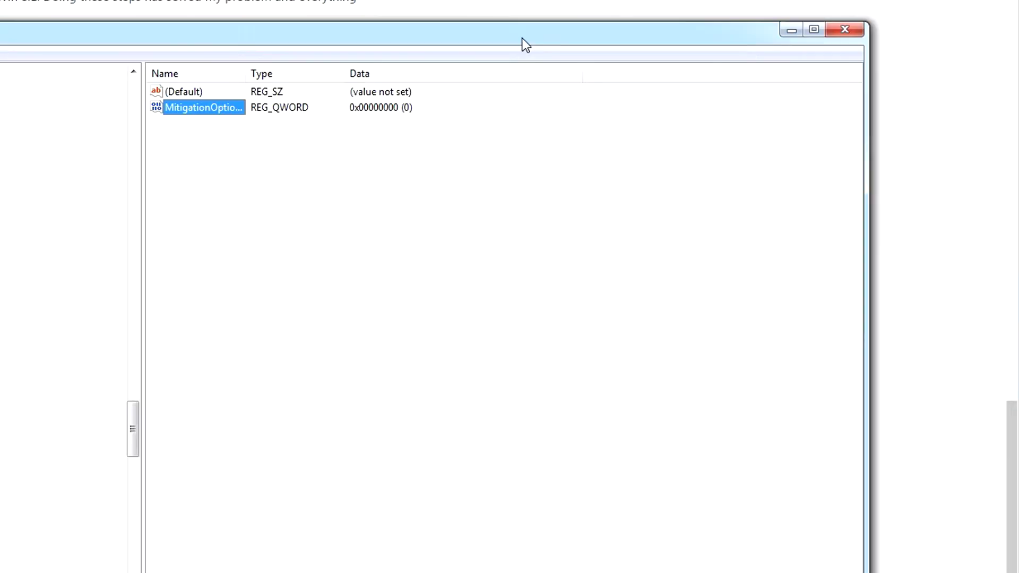
- Launch Word, accept the licence, and type 'tetetetetasd' into a new blank document
left_click(743, 34)
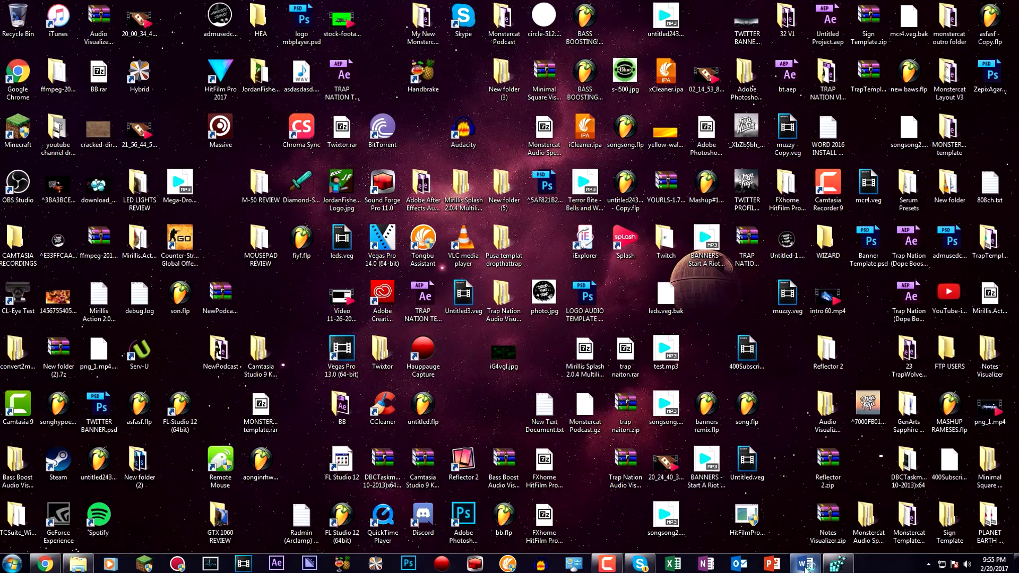
left_click(805, 564)
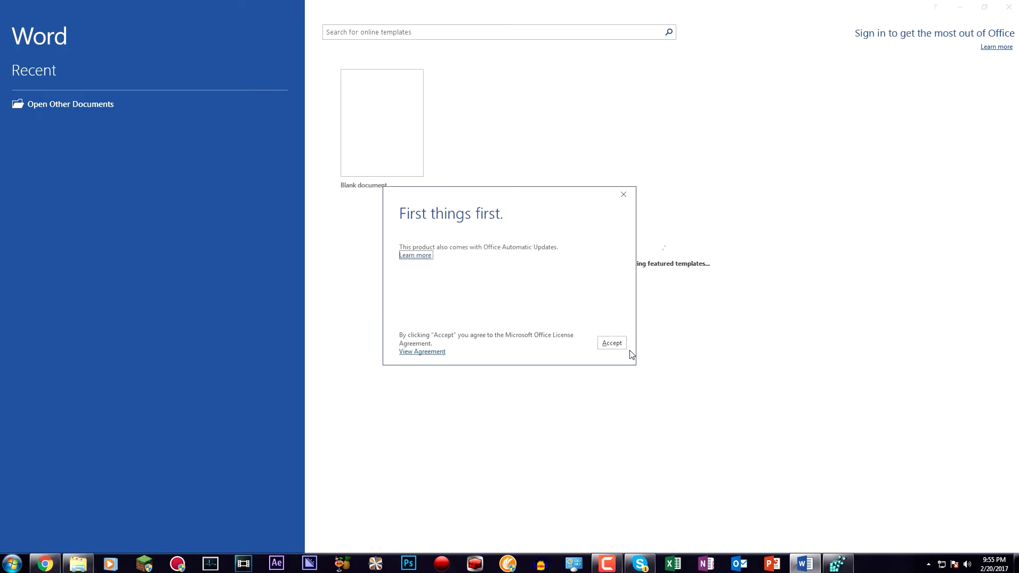
left_click(613, 343)
left_click(370, 132)
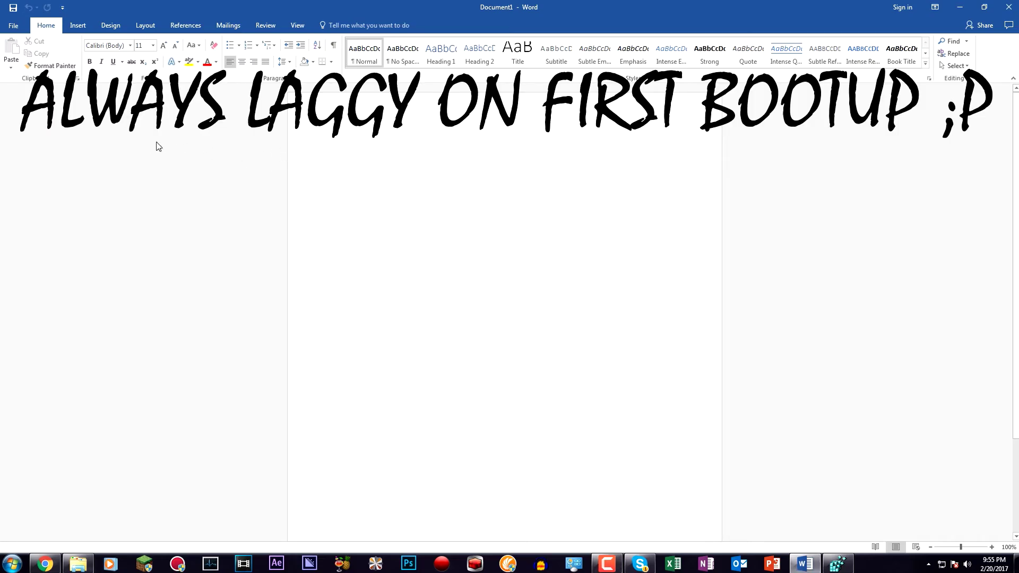
type("tetetetetasd")
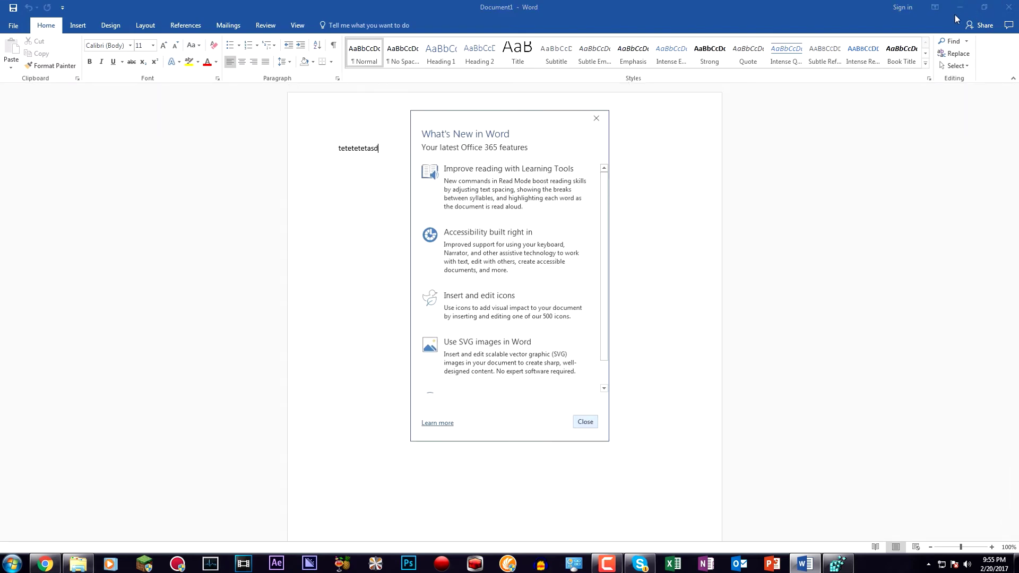
left_click(585, 423)
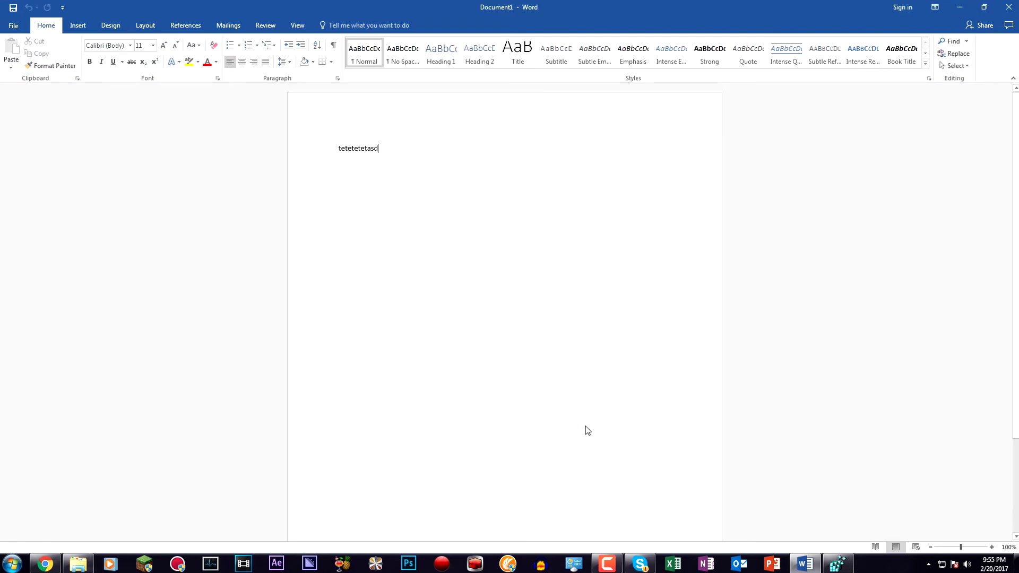
- Minimize Word to show the desktop and bring up the Camtasia Recorder controls
left_click(960, 7)
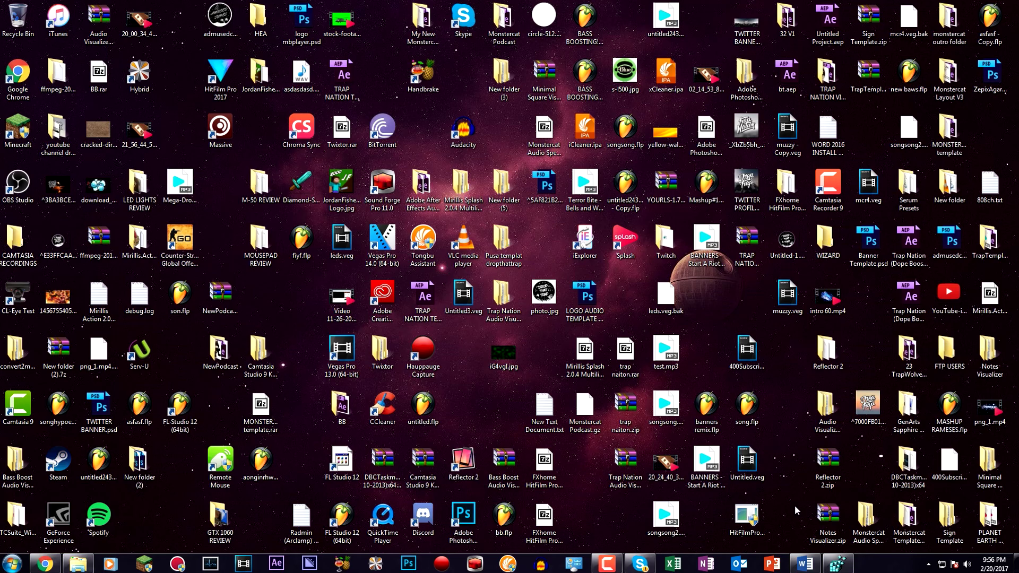
left_click(606, 564)
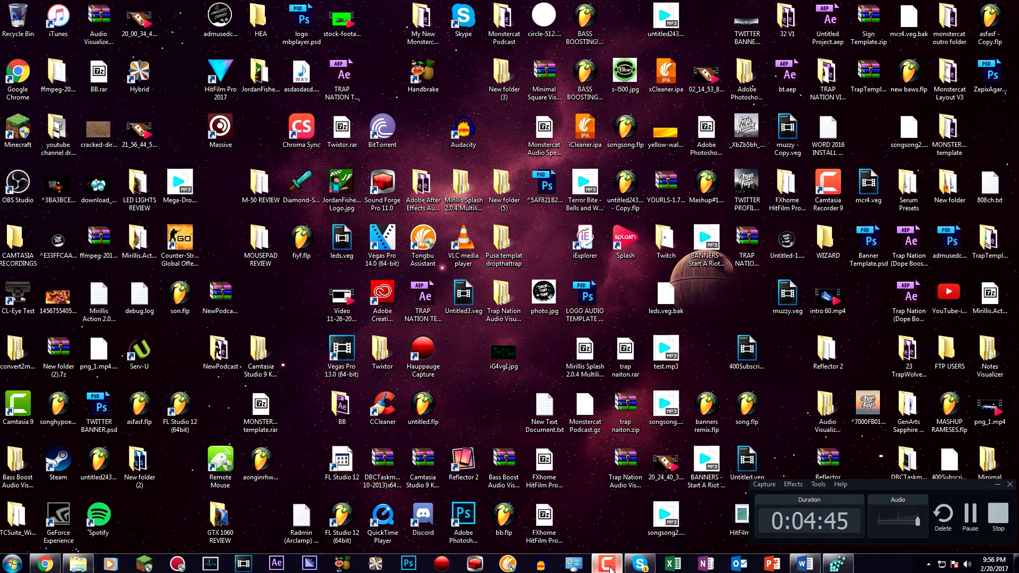